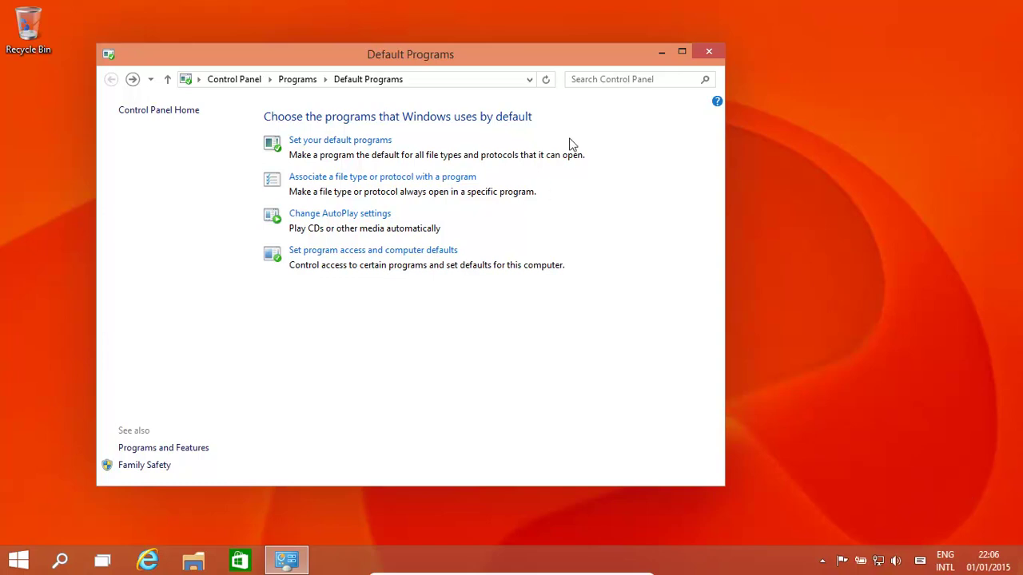
Close Default Programs and reopen it by searching 'default' from the Start menu
click(709, 52)
click(20, 559)
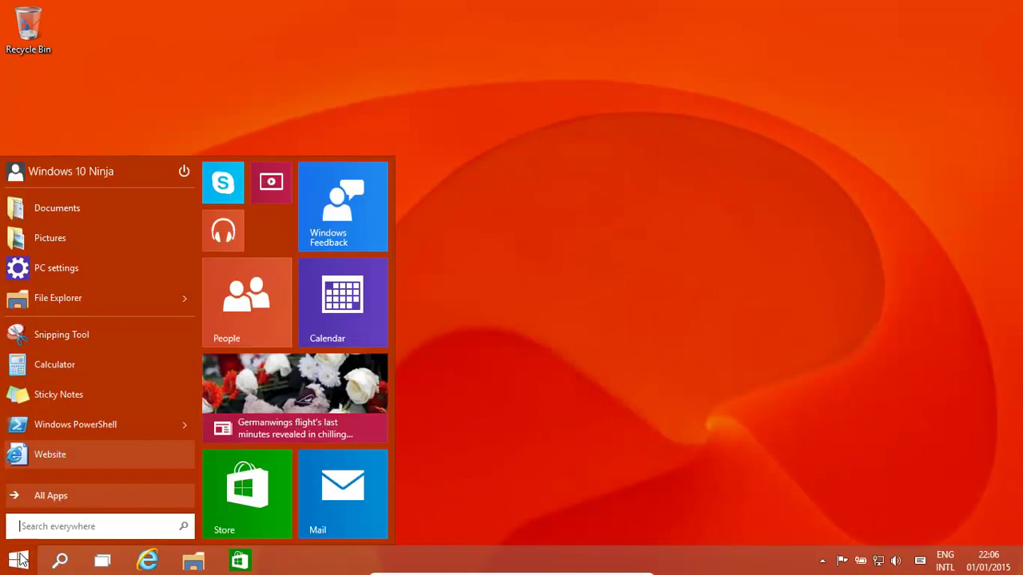
text(default Programs)
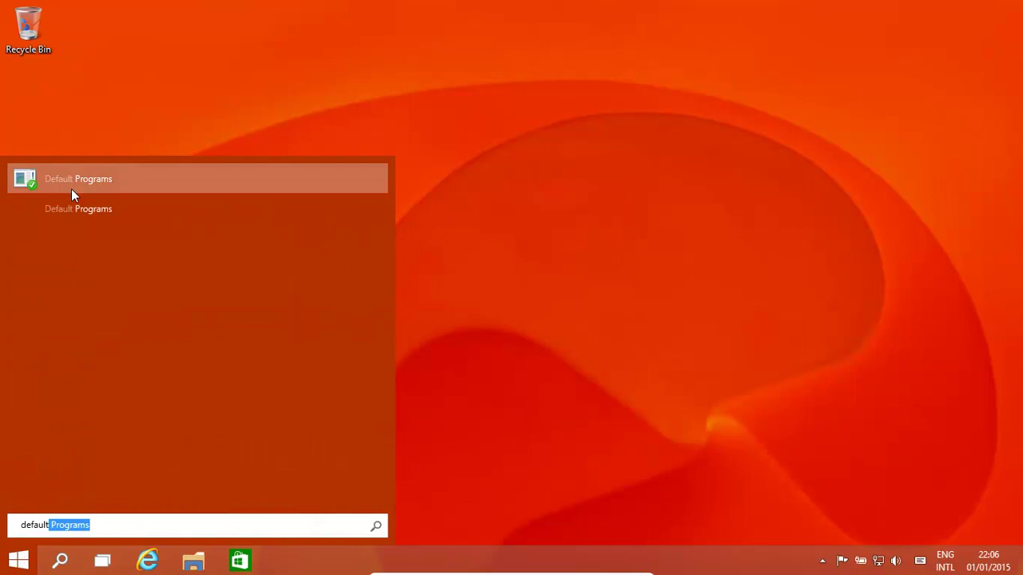
click(67, 184)
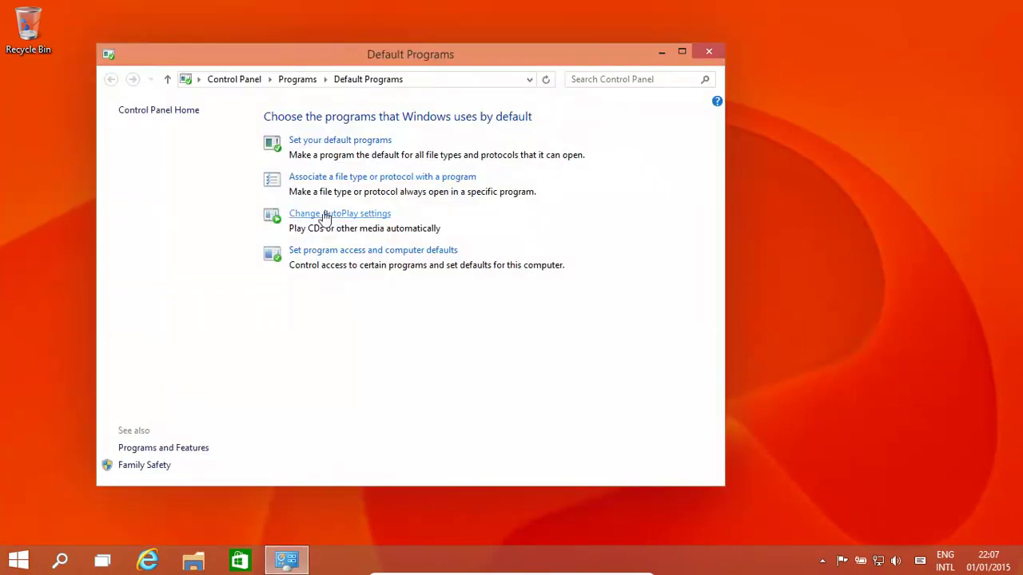
Add .gif to Windows Photo Viewer's defaults, save, and recheck it shows 11 of 12
click(354, 140)
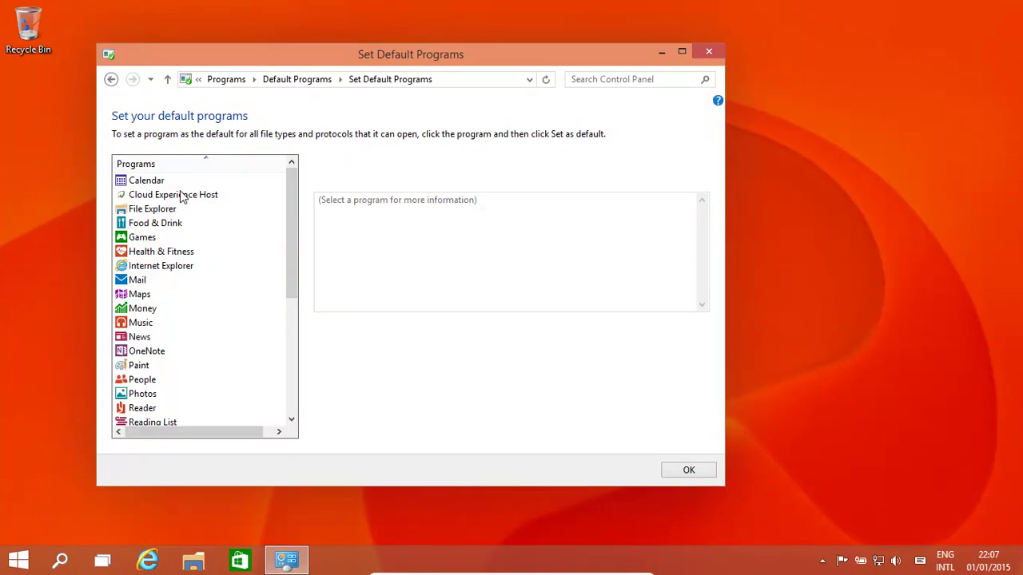
drag(290, 250, 263, 370)
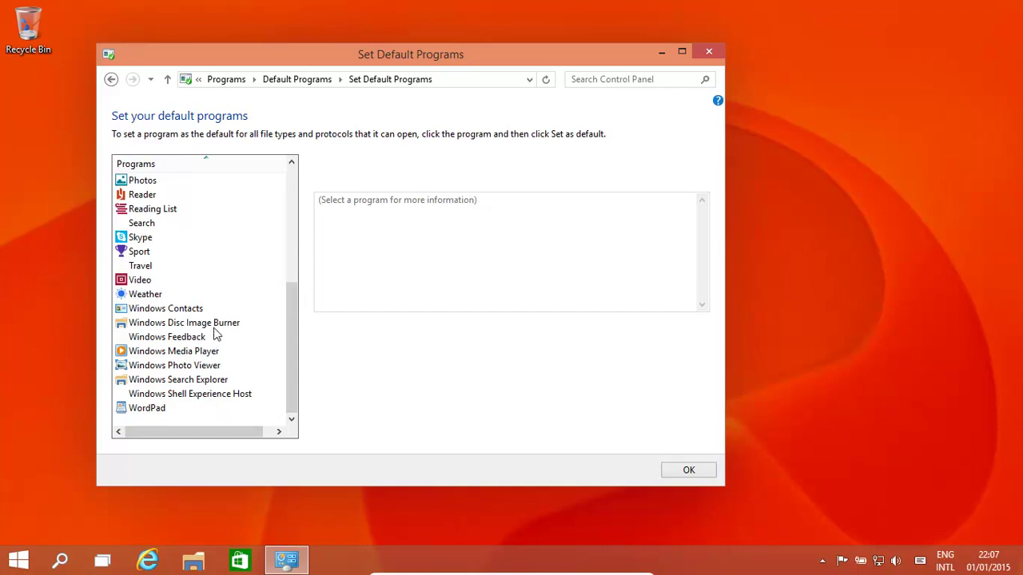
click(159, 365)
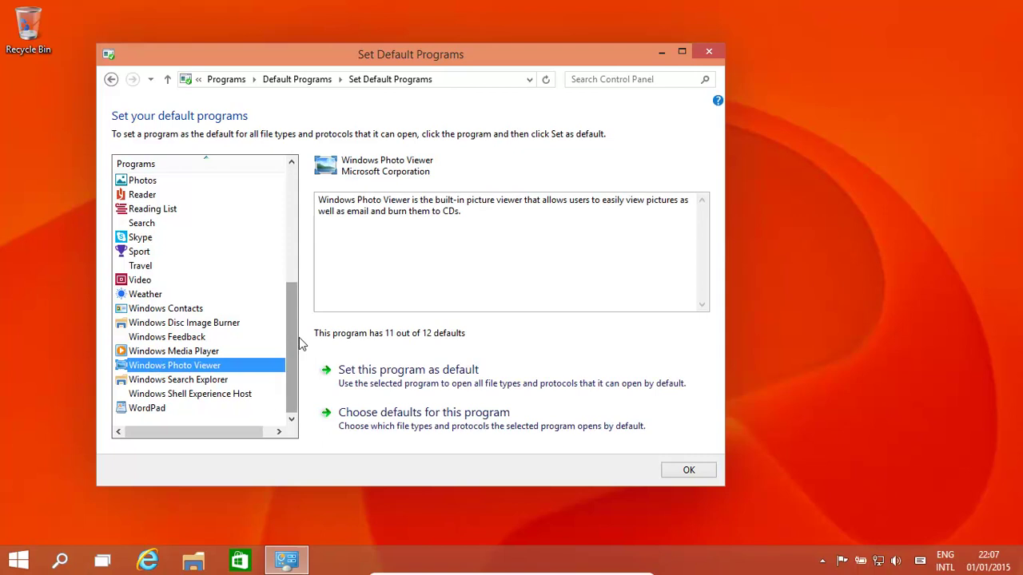
click(416, 428)
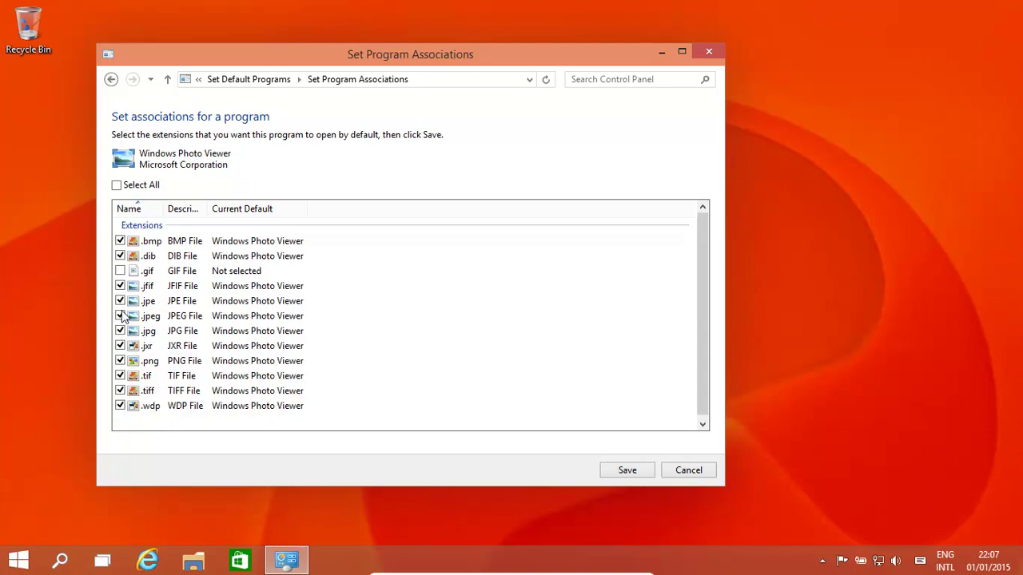
click(120, 271)
click(627, 471)
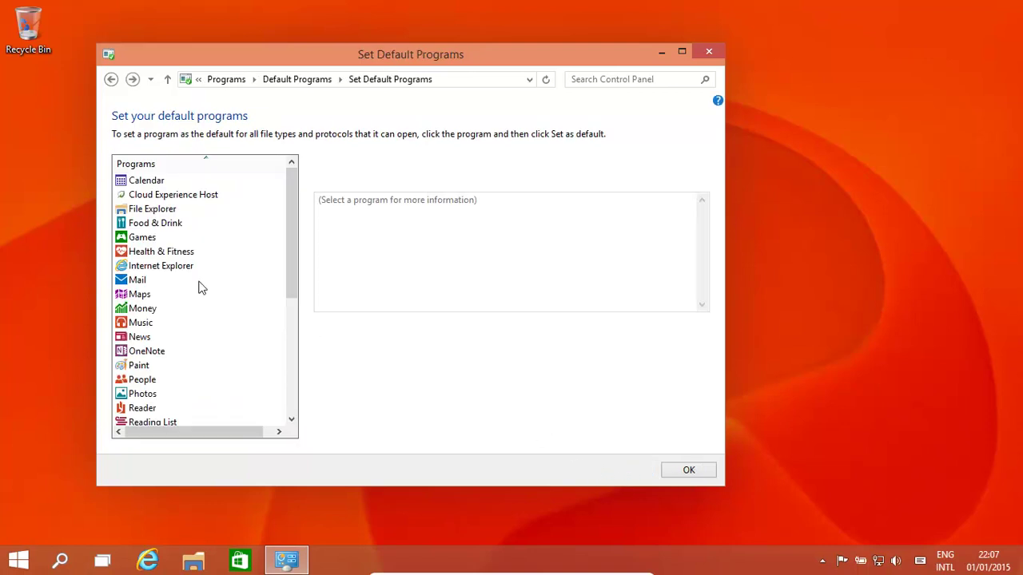
drag(288, 258, 262, 387)
click(157, 366)
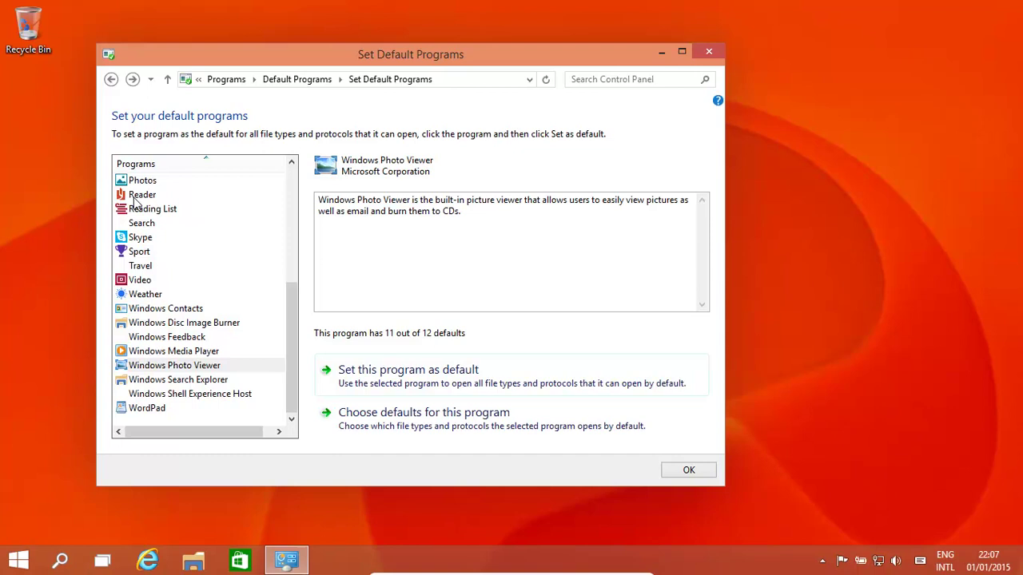
click(18, 564)
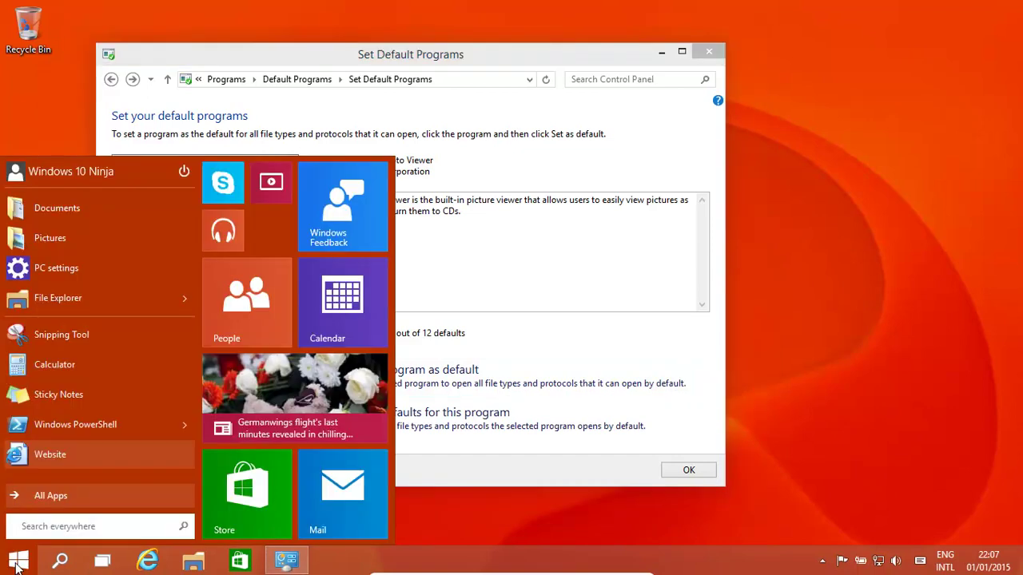
text(*)
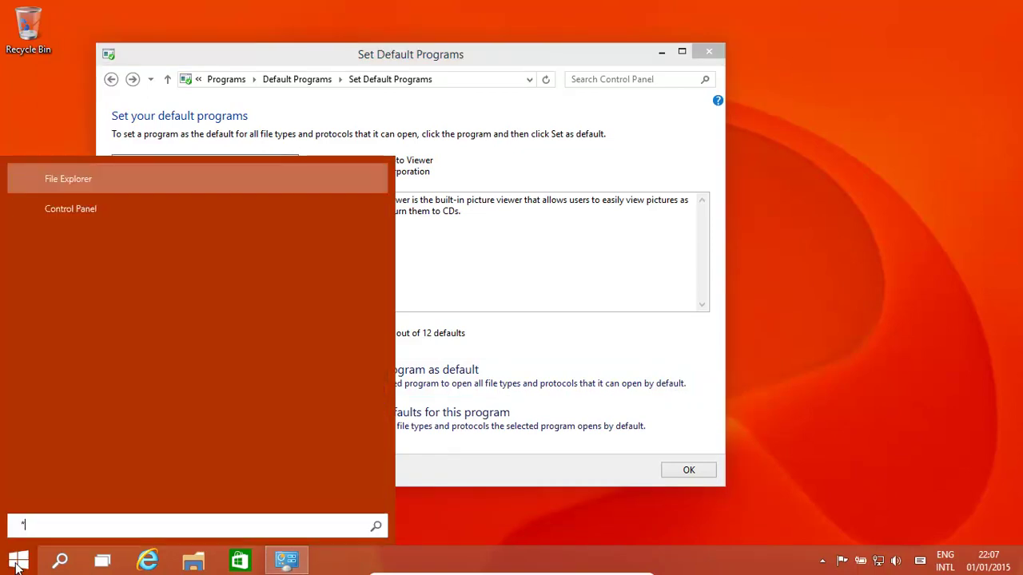
text(;jpg)
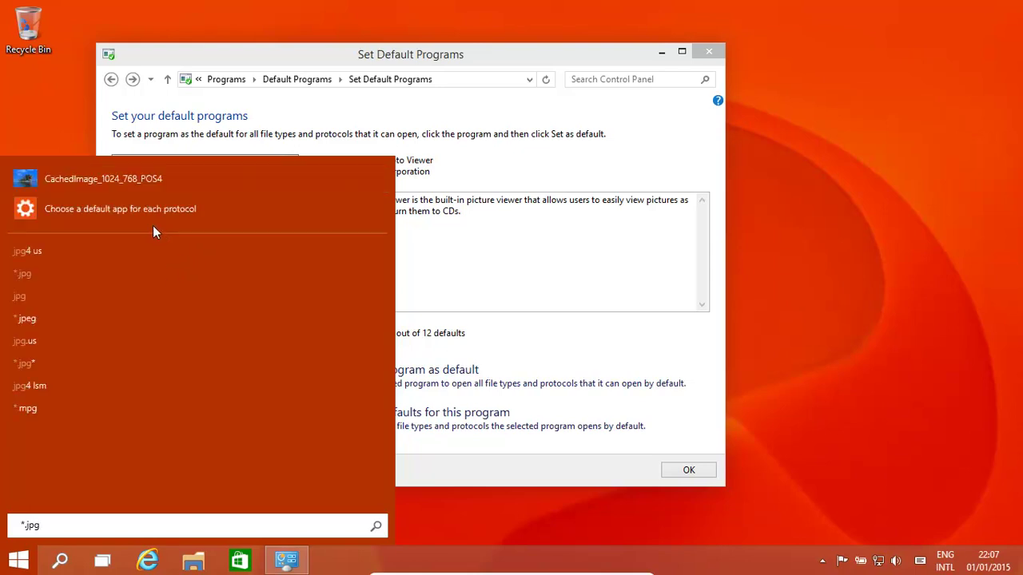
click(125, 181)
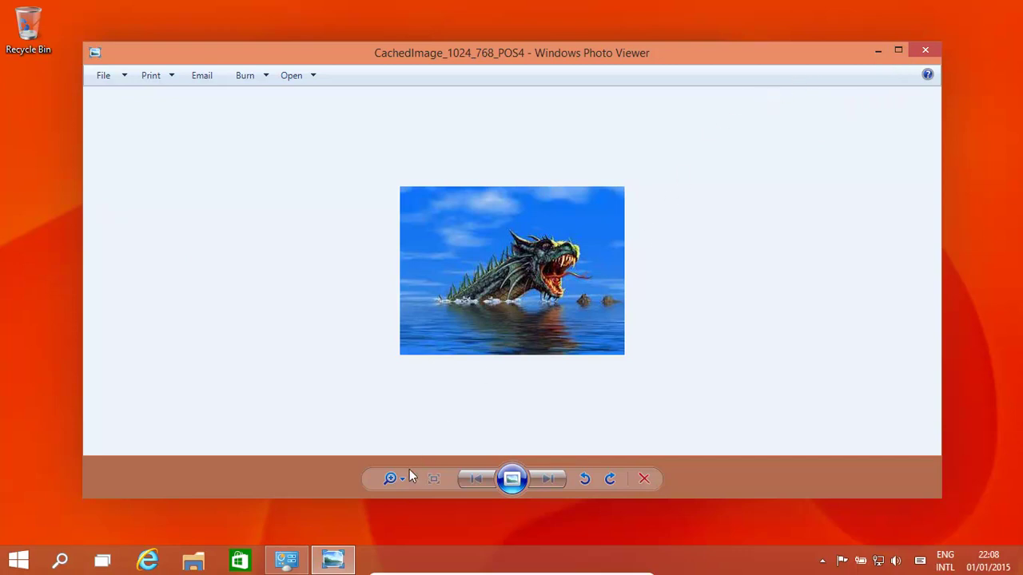
click(925, 52)
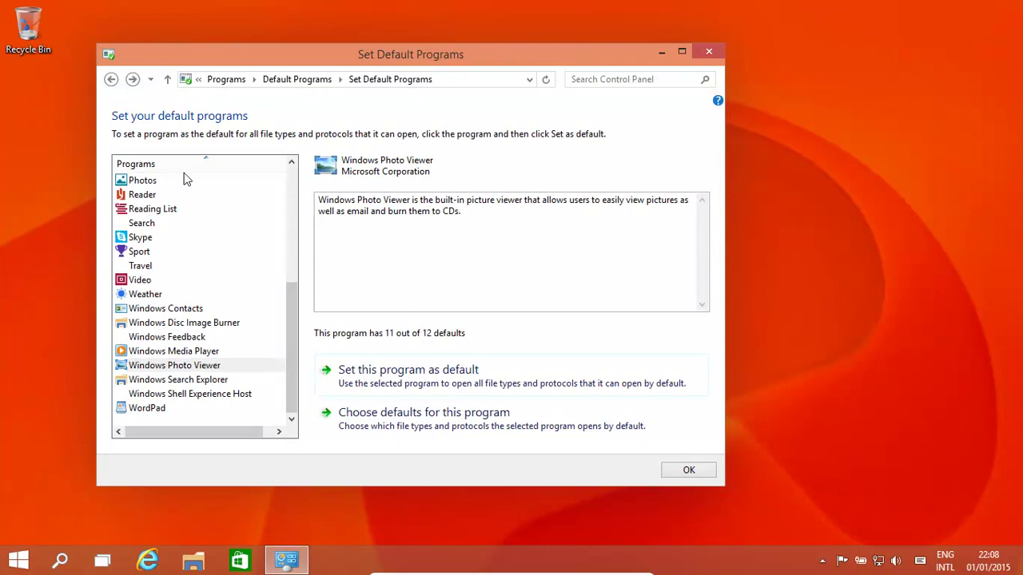
Show the file-type associations list and scroll down to the .jpeg extension
click(111, 79)
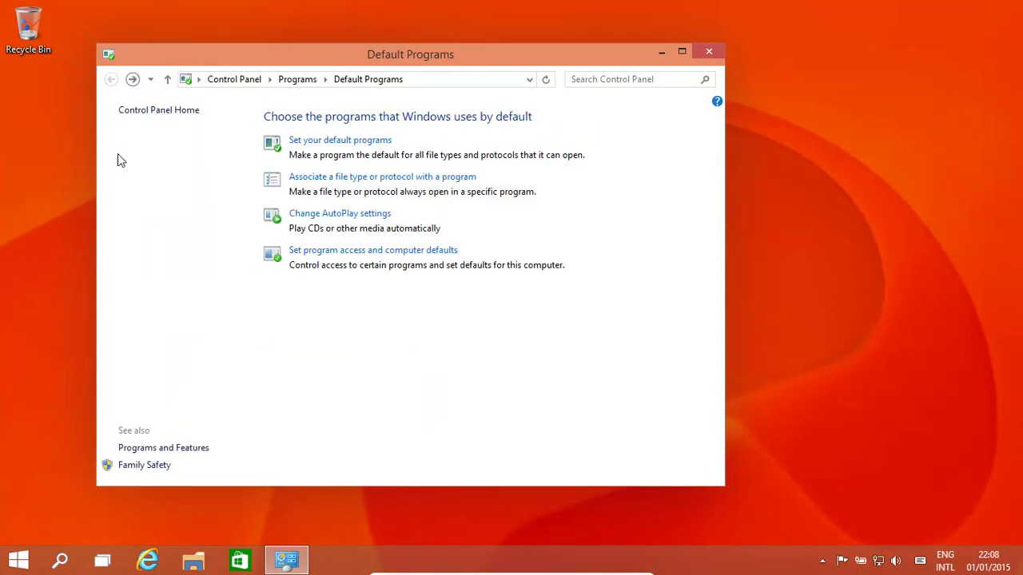
click(388, 179)
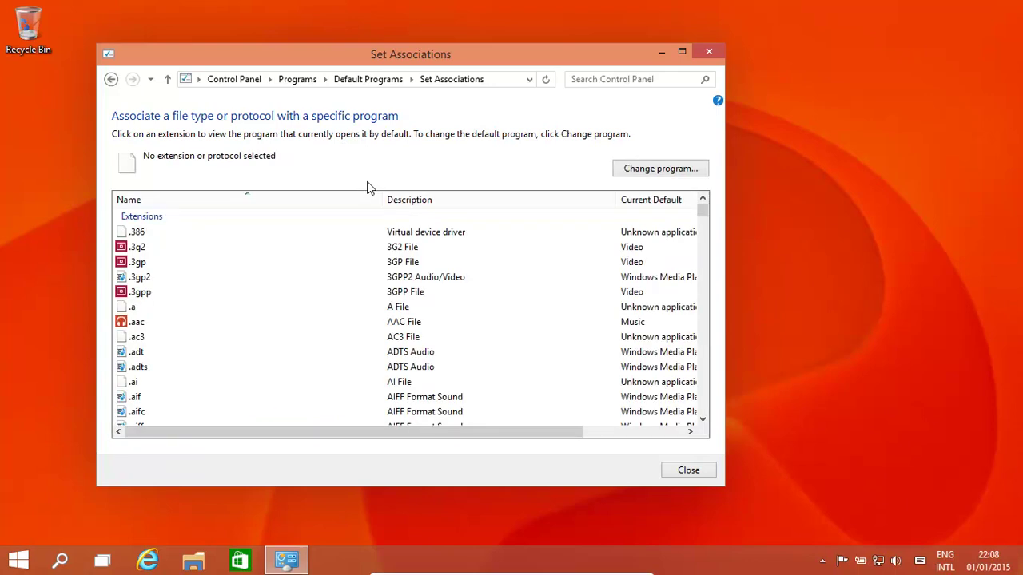
drag(708, 212, 700, 248)
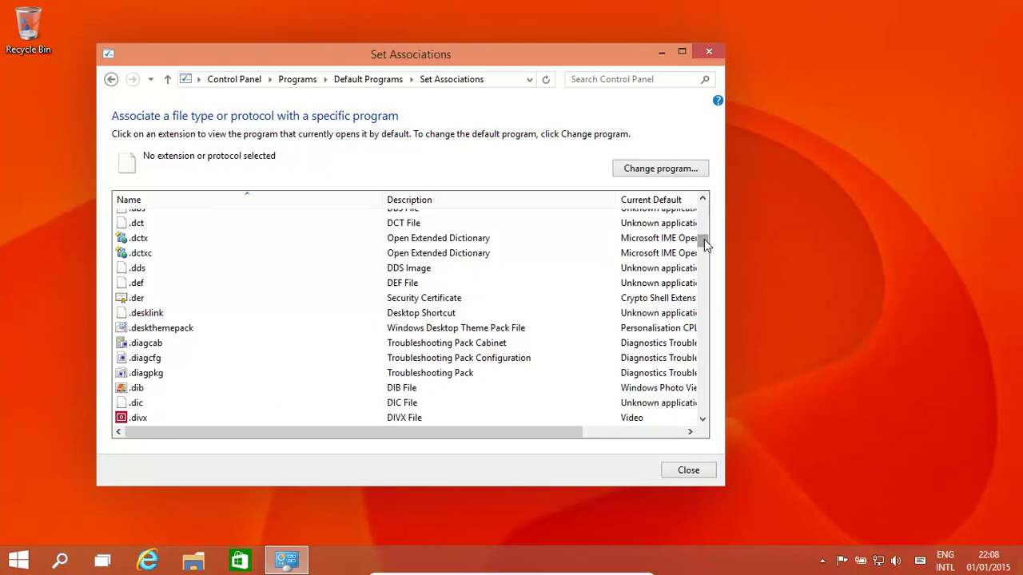
drag(707, 249, 698, 277)
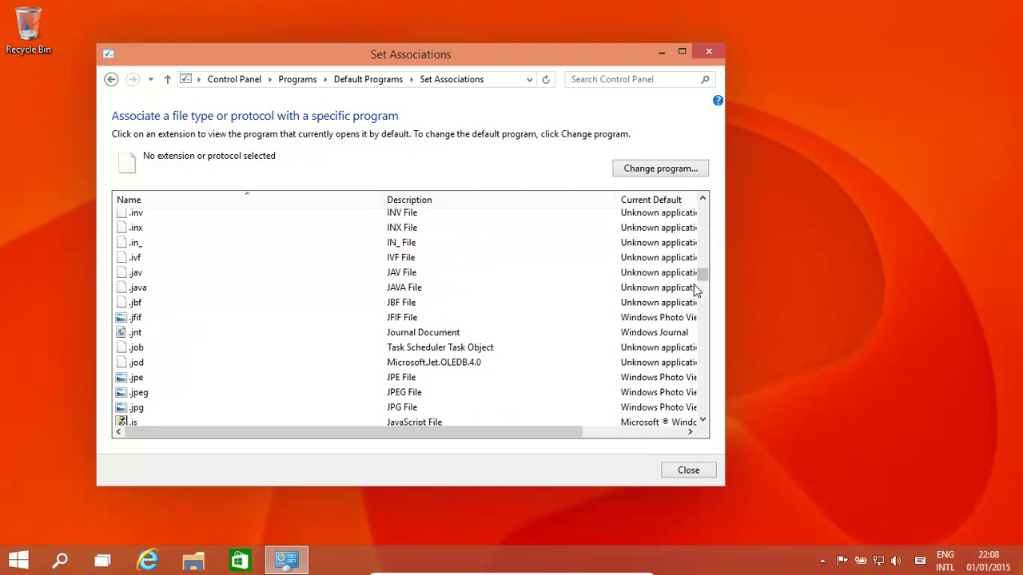
Switch the .jpeg default program from Windows Photo Viewer to Photos
click(141, 393)
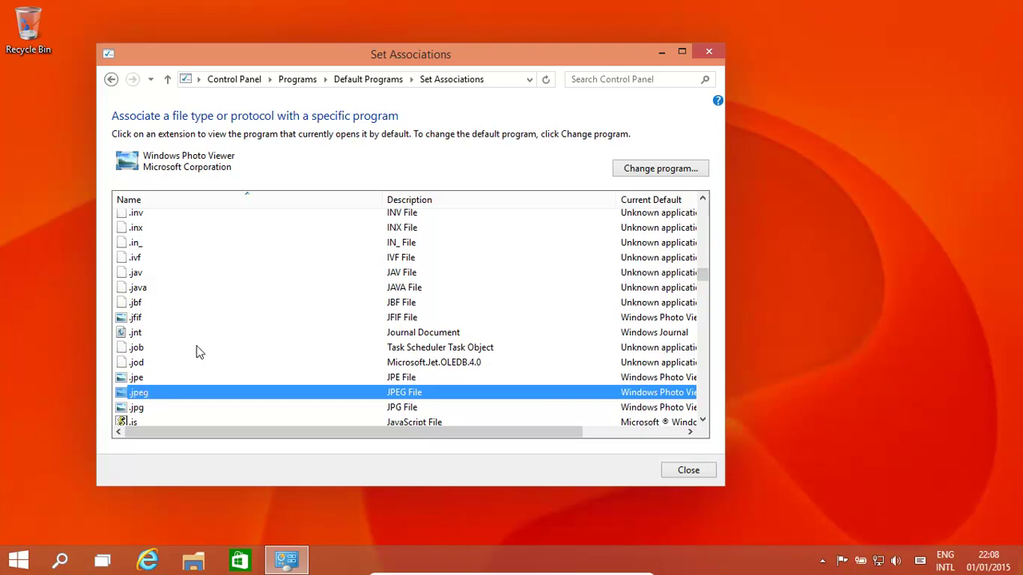
click(649, 172)
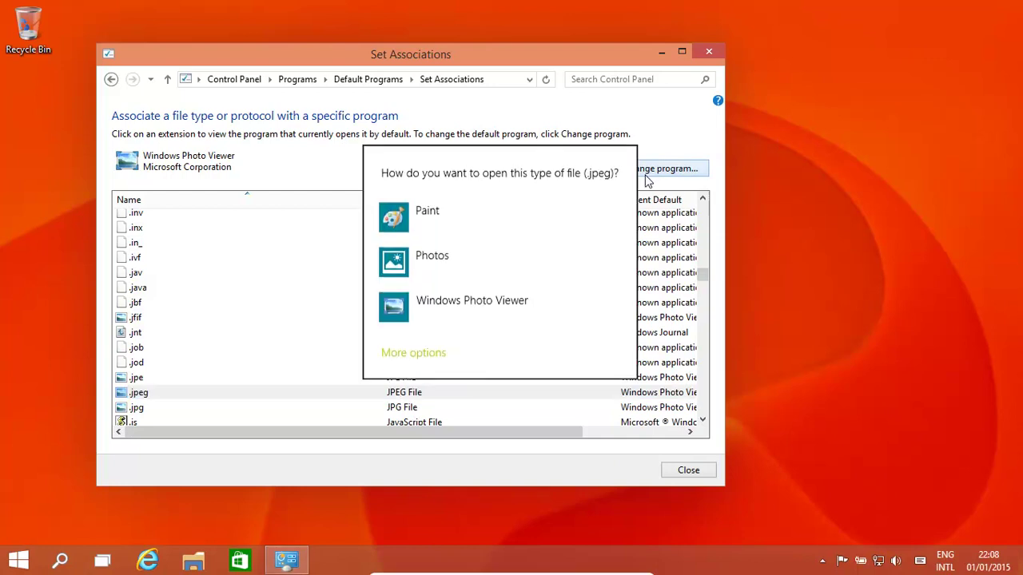
click(429, 264)
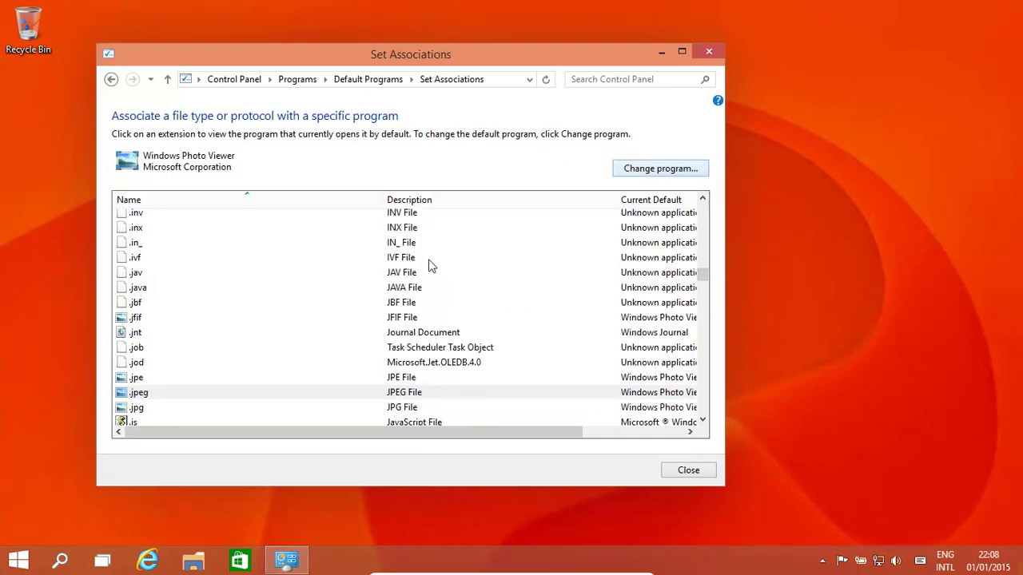
click(19, 562)
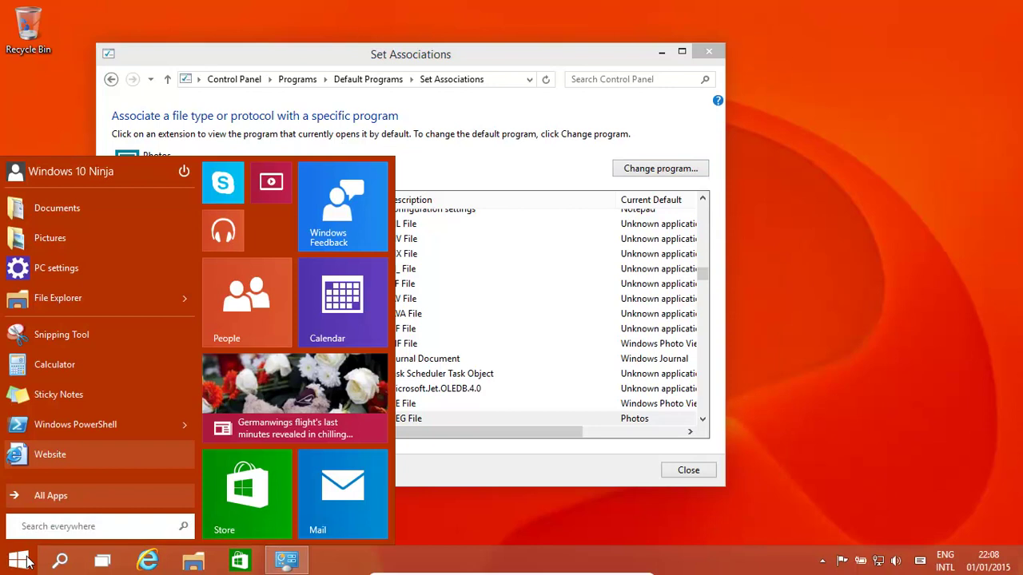
Search '*.jpg' from Start, open the test image to check its viewer, then close it
text(*)
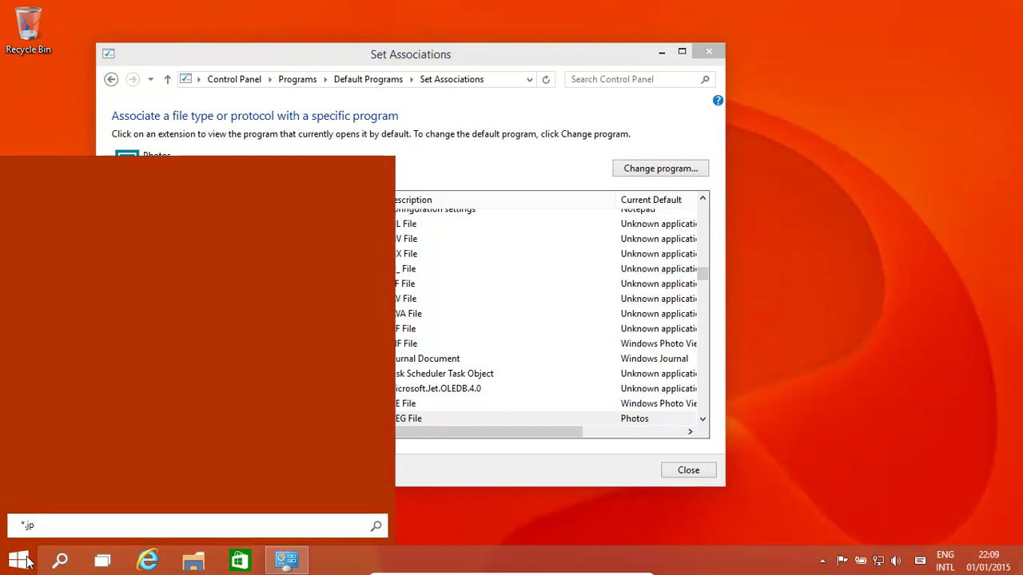
text(.jpg)
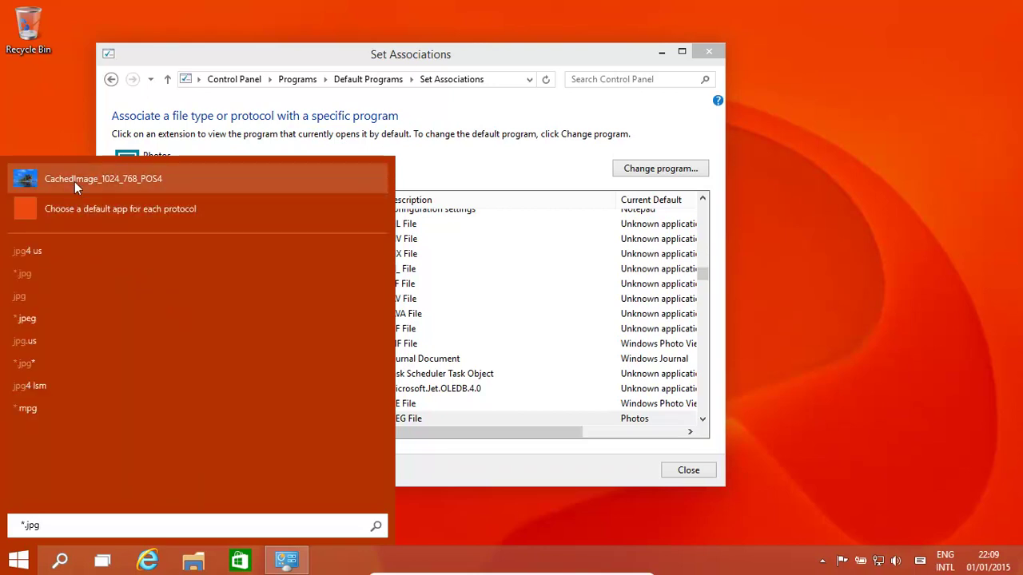
click(74, 180)
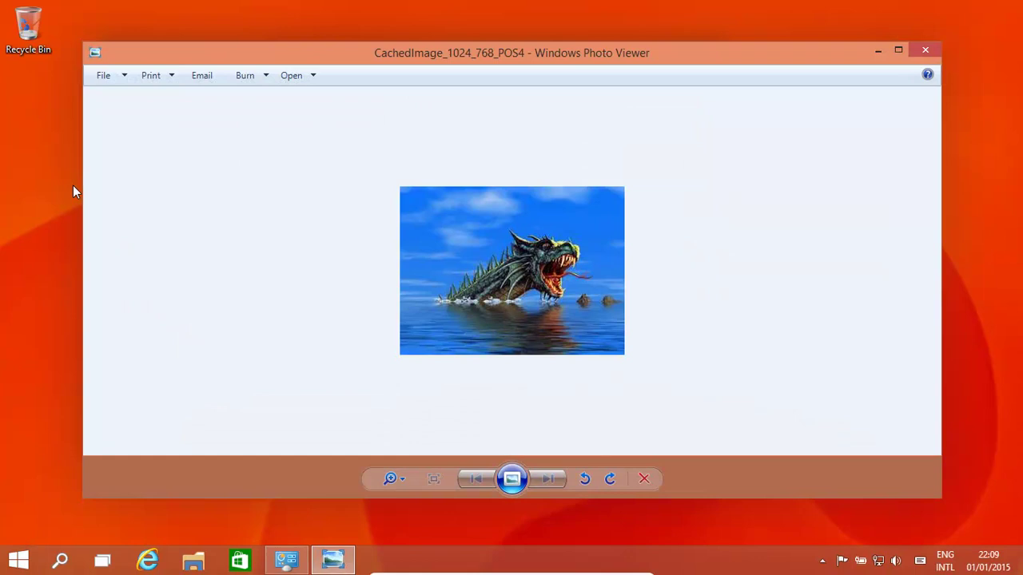
click(925, 51)
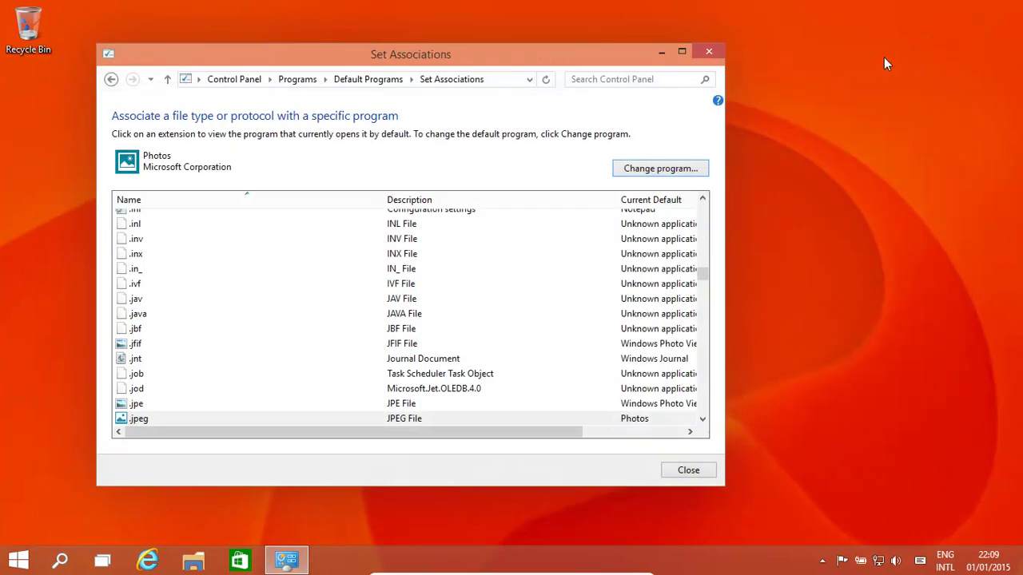
Select .jpg in the associations list and make Photos its default program
click(703, 419)
scroll(707, 423, down, 1)
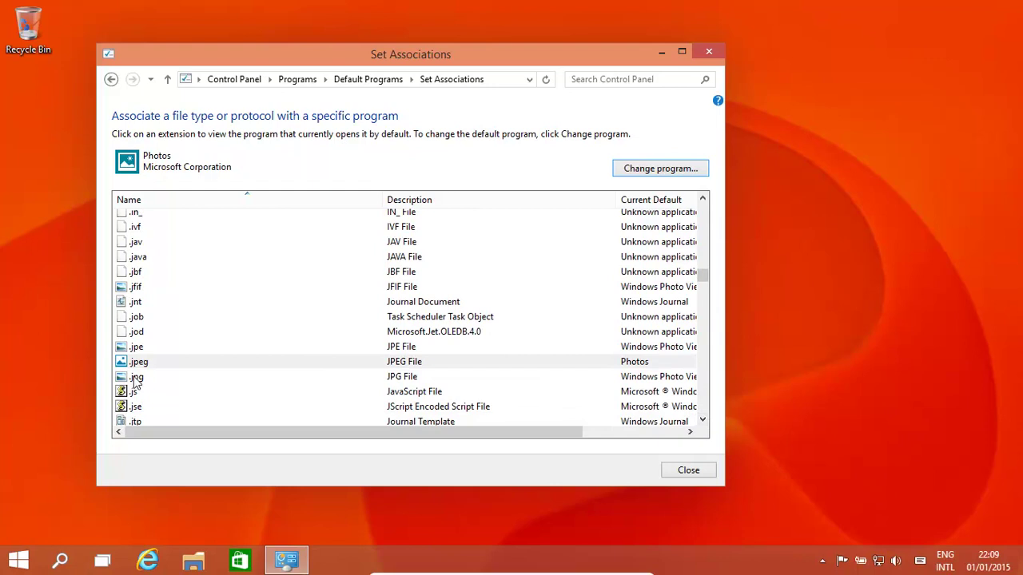
click(139, 377)
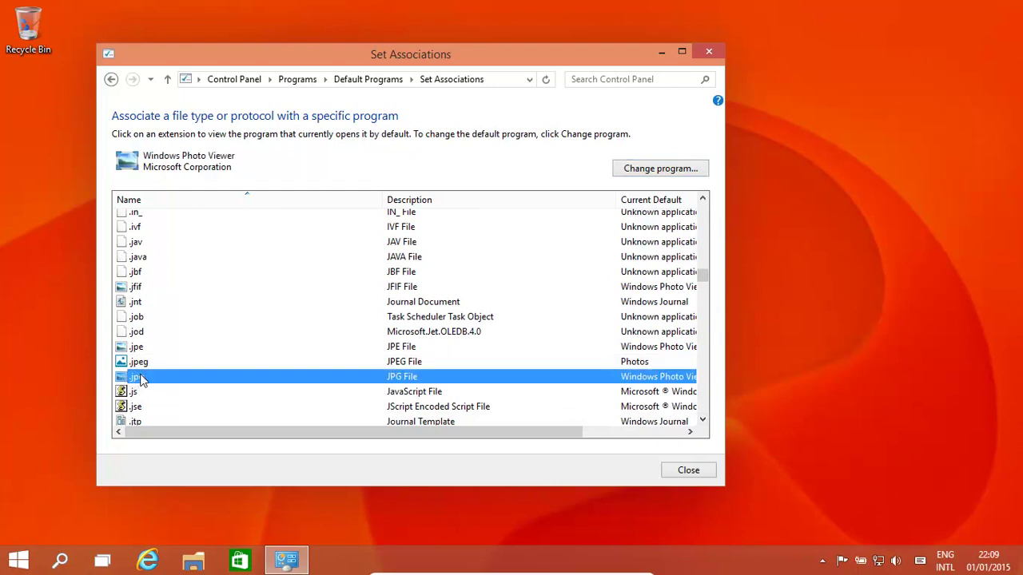
click(651, 169)
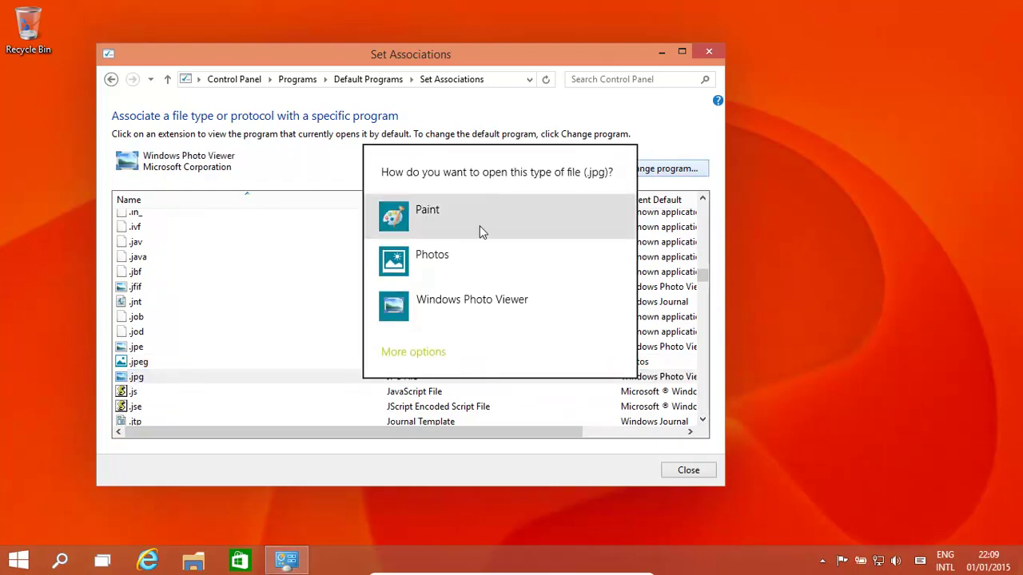
click(432, 264)
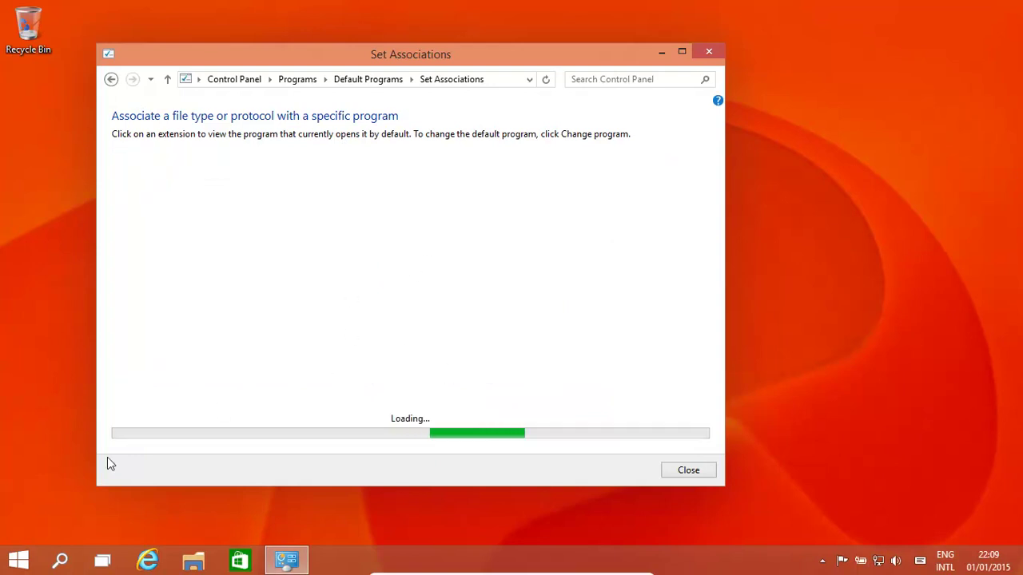
click(18, 561)
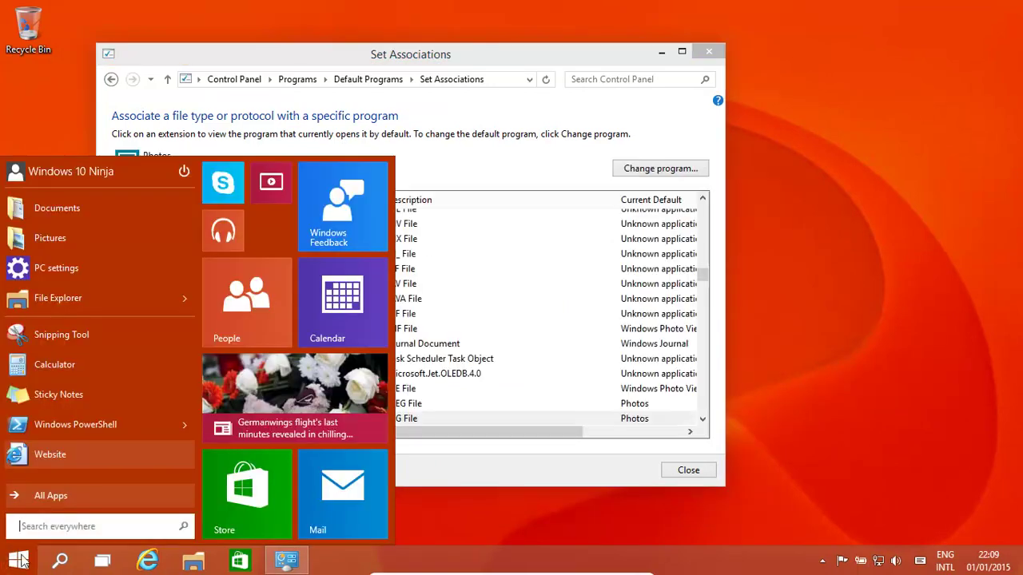
text(*)
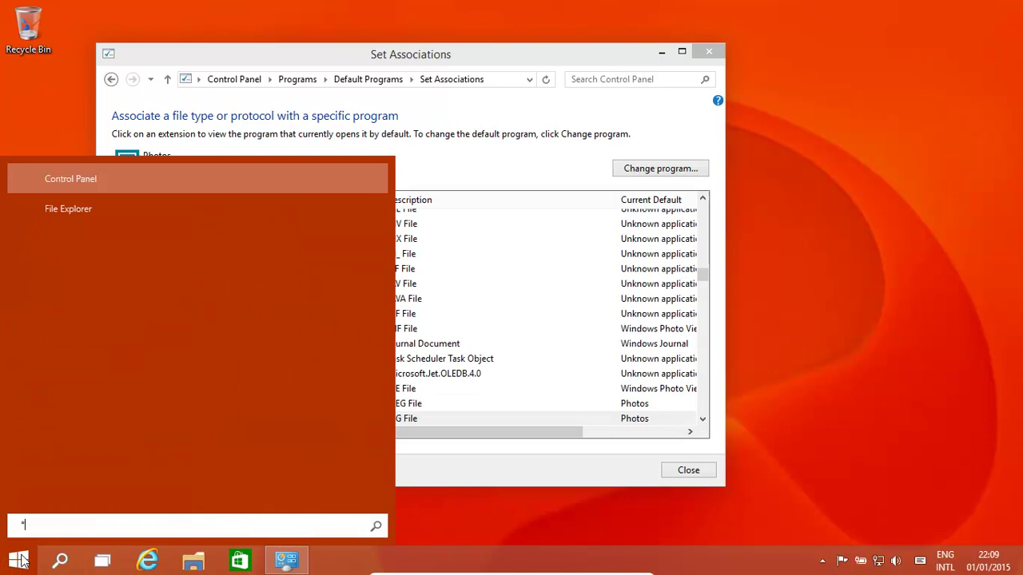
text(.jpg)
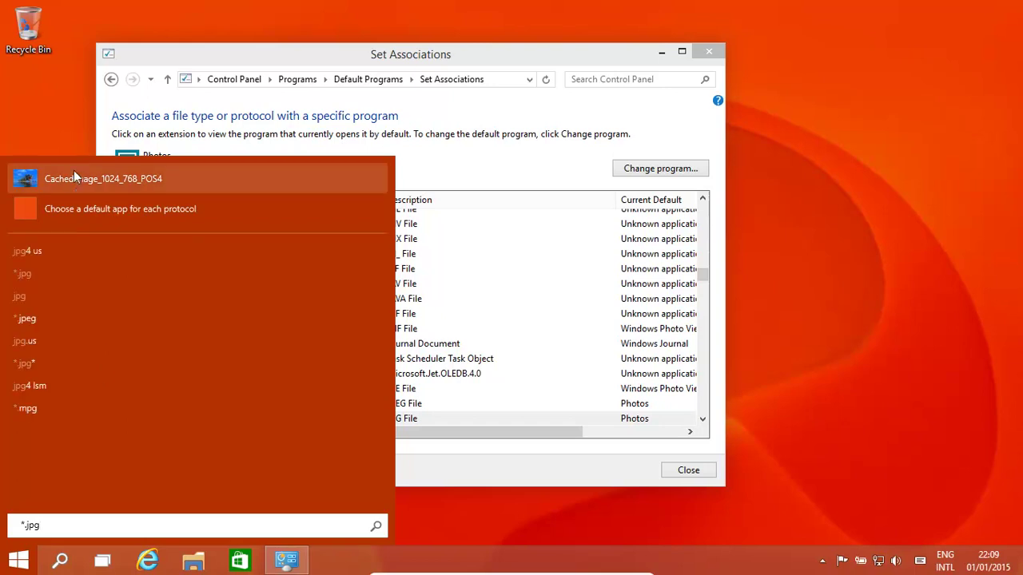
click(70, 183)
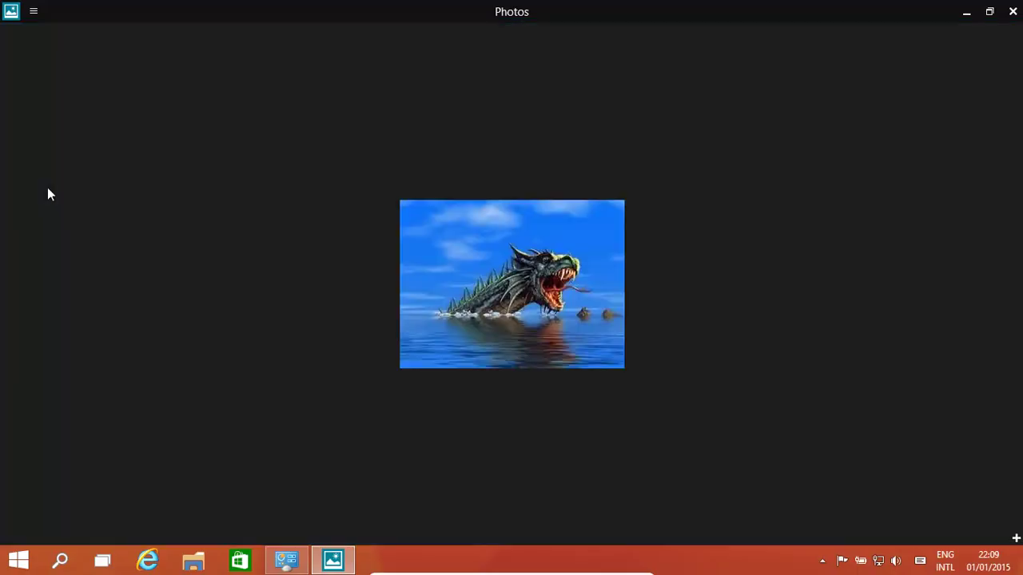
click(1013, 11)
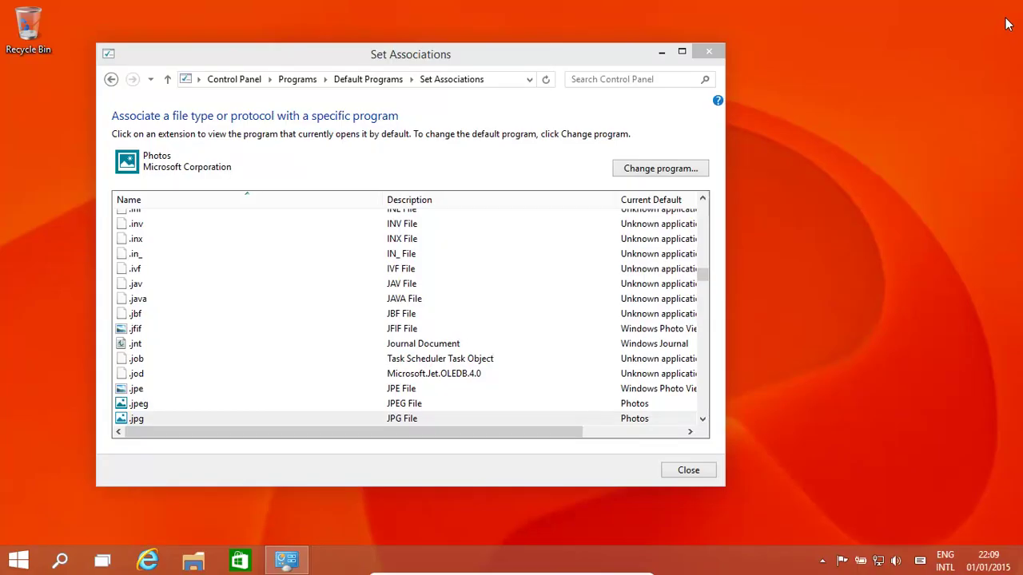
In AutoPlay settings, toggle Use AutoPlay off and back on, and enable per-media-type choices
click(111, 81)
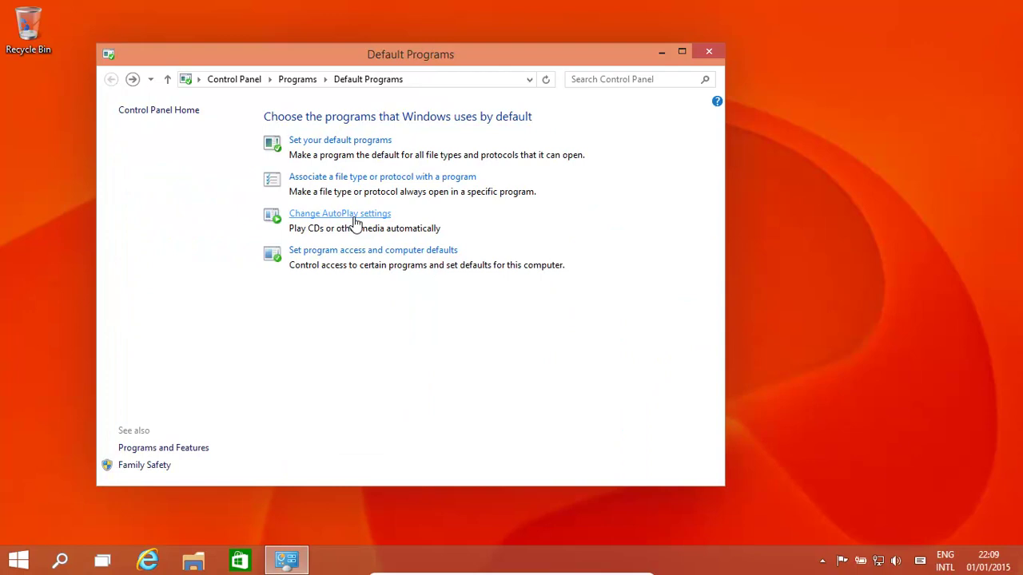
click(354, 216)
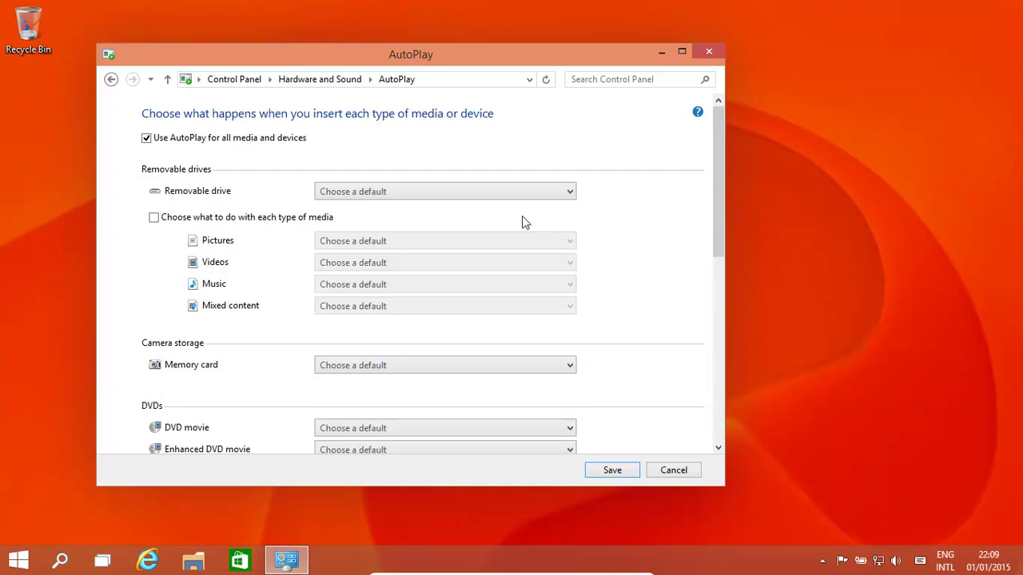
click(146, 139)
click(147, 139)
click(154, 218)
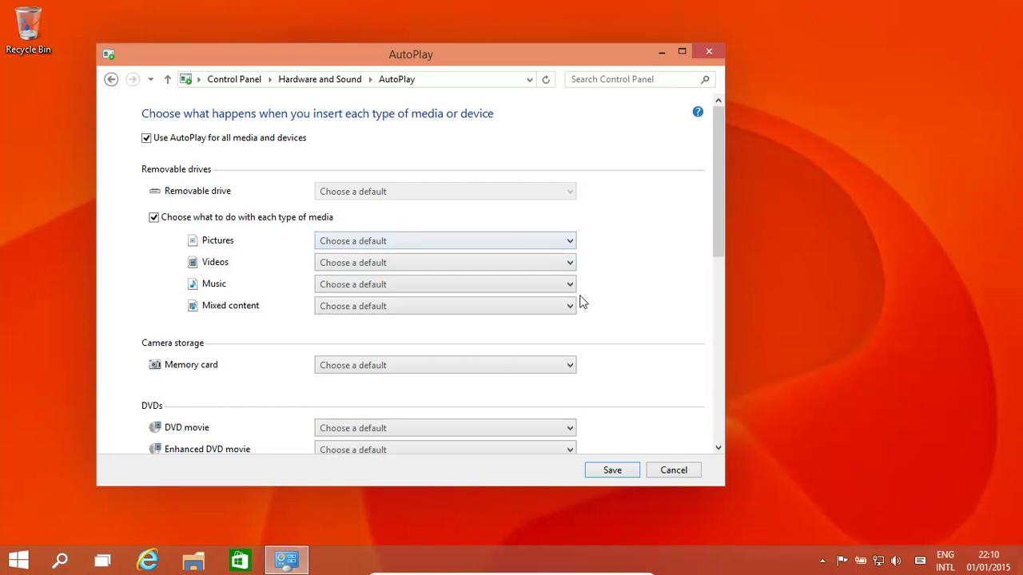
Review the DVD movie and other media dropdowns unchanged, then return to Default Programs
click(569, 428)
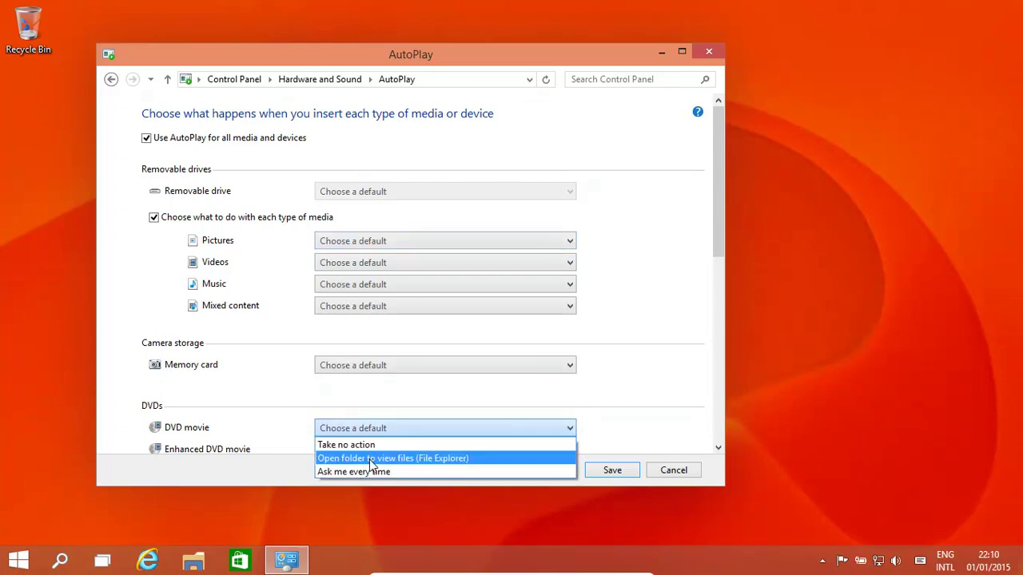
click(628, 378)
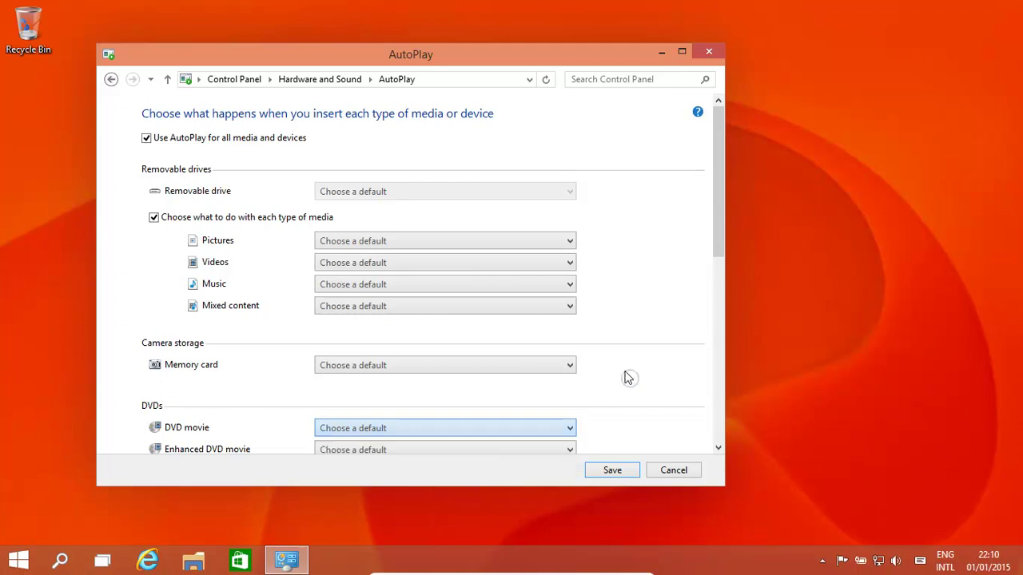
drag(713, 255, 681, 441)
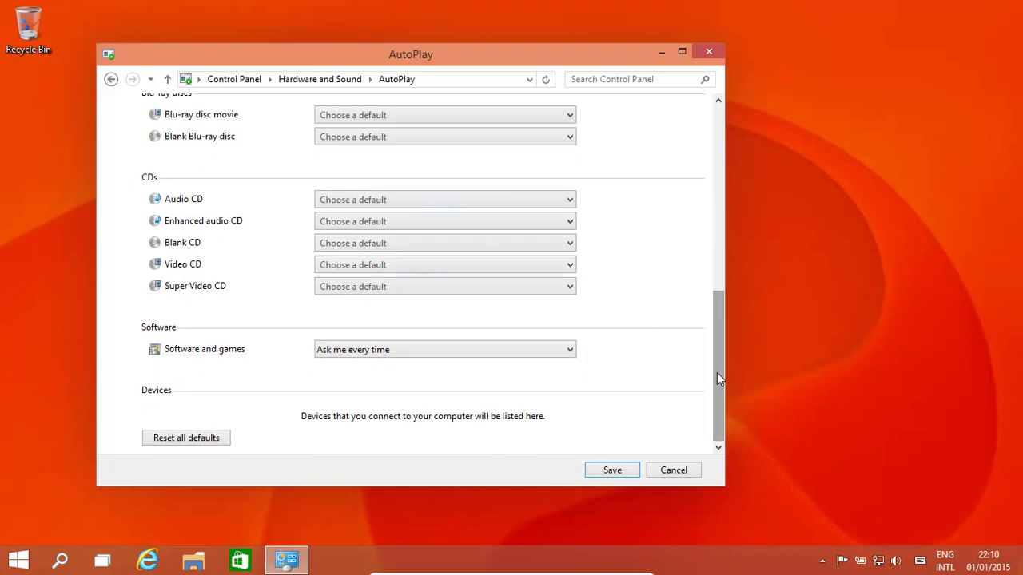
drag(722, 340, 724, 147)
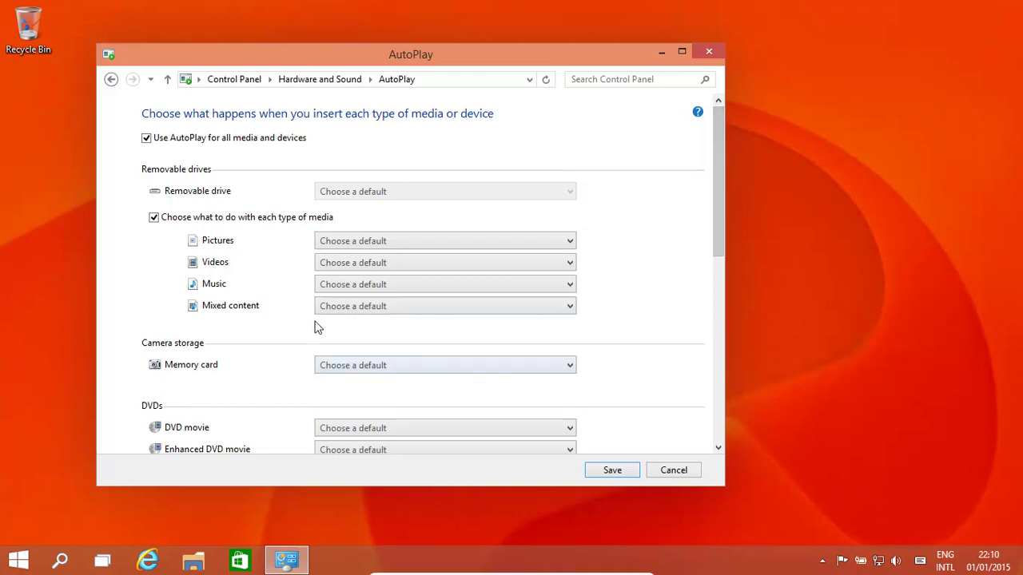
click(110, 80)
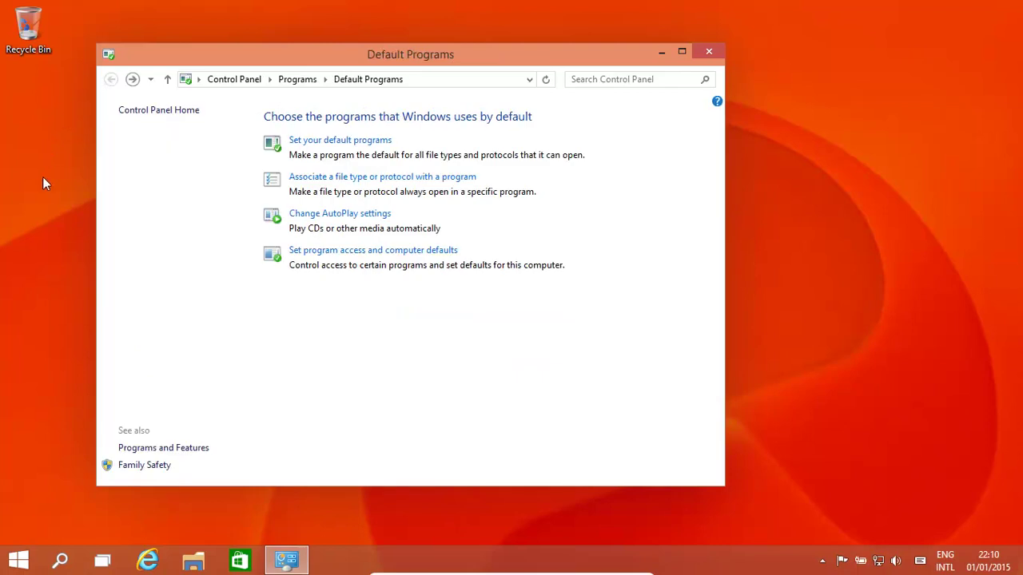
Expand Custom in Program Access and Computer Defaults, keeping the current web browser
click(380, 251)
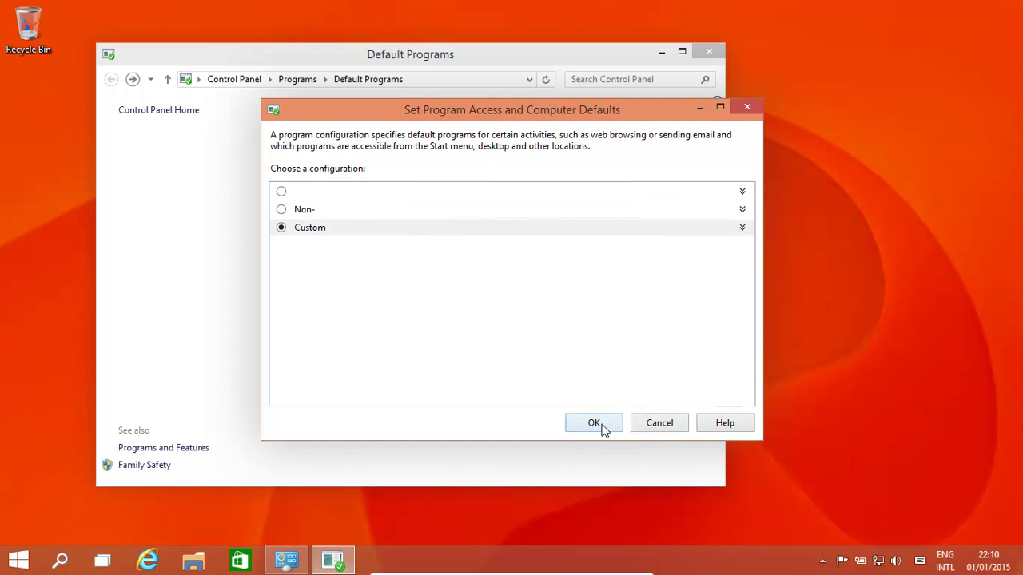
click(741, 228)
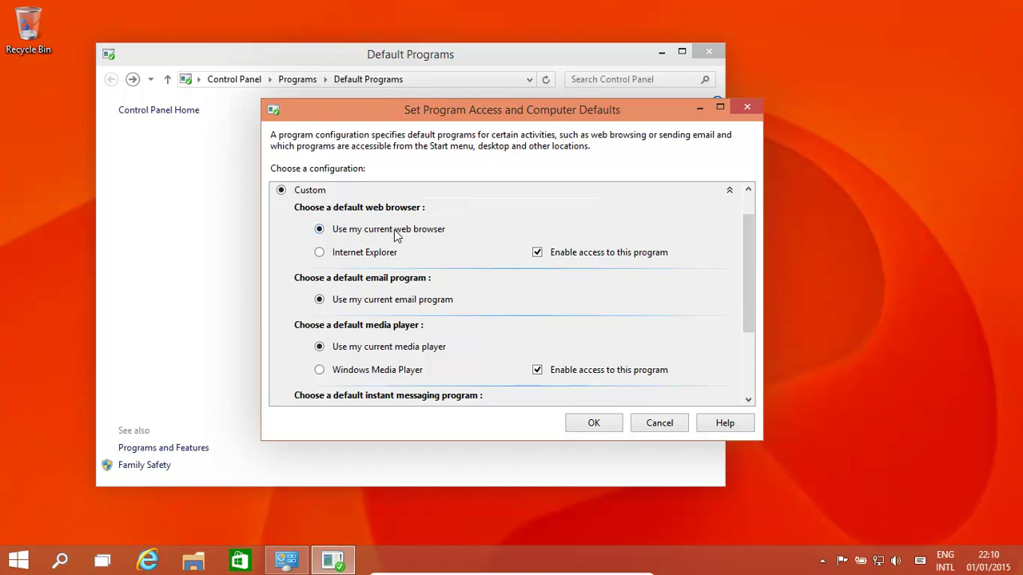
click(320, 252)
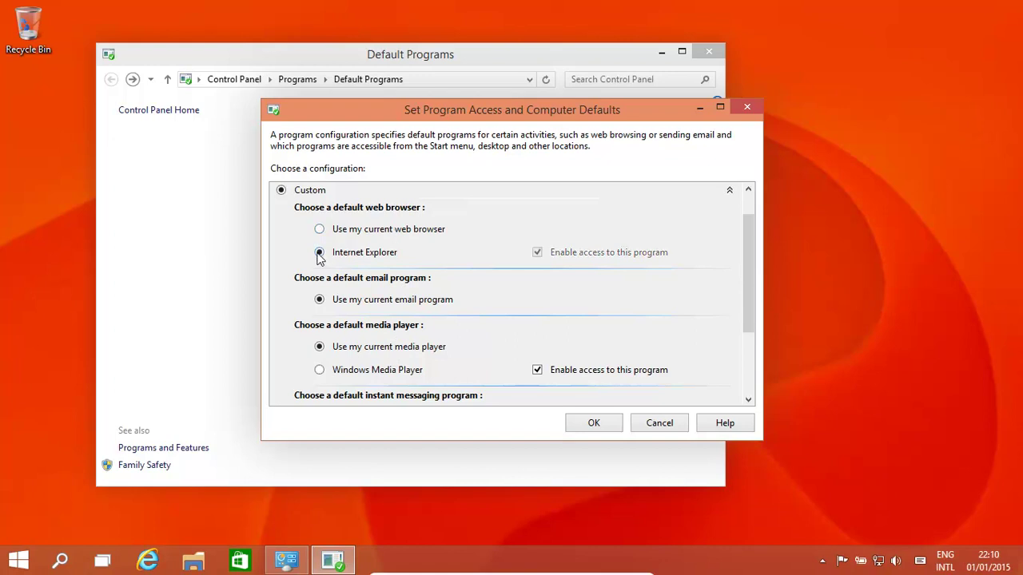
click(321, 231)
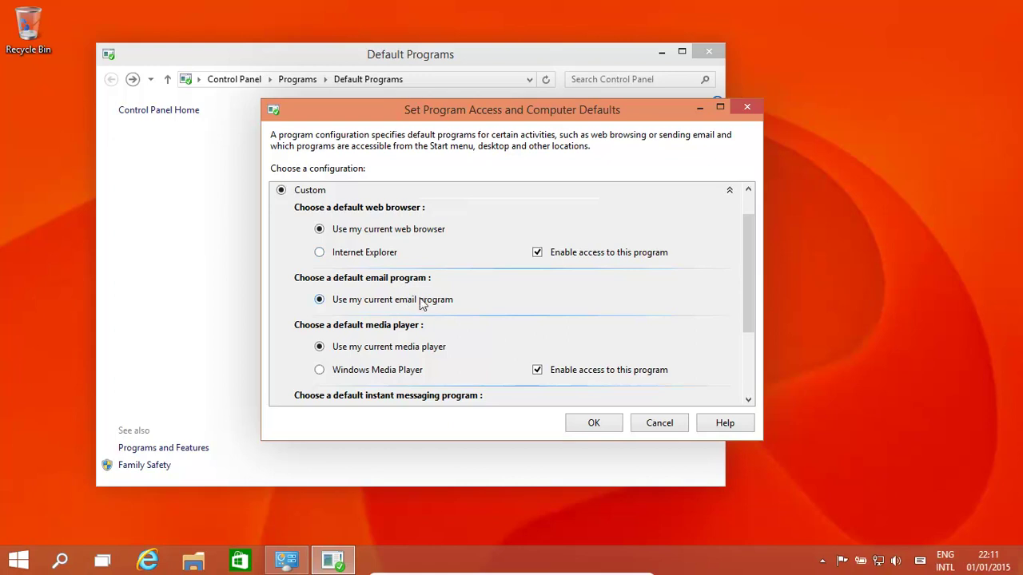
drag(753, 286, 742, 348)
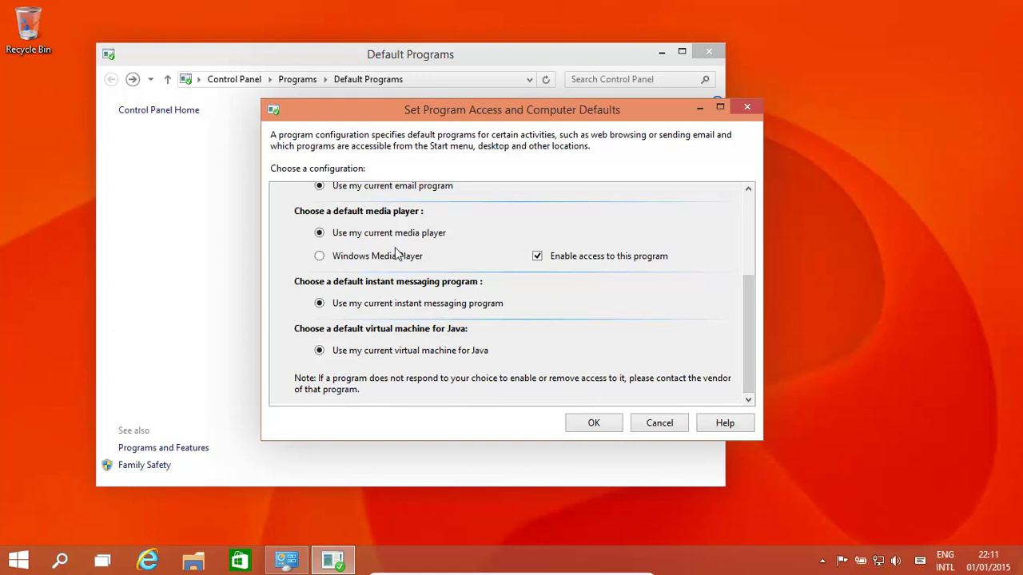